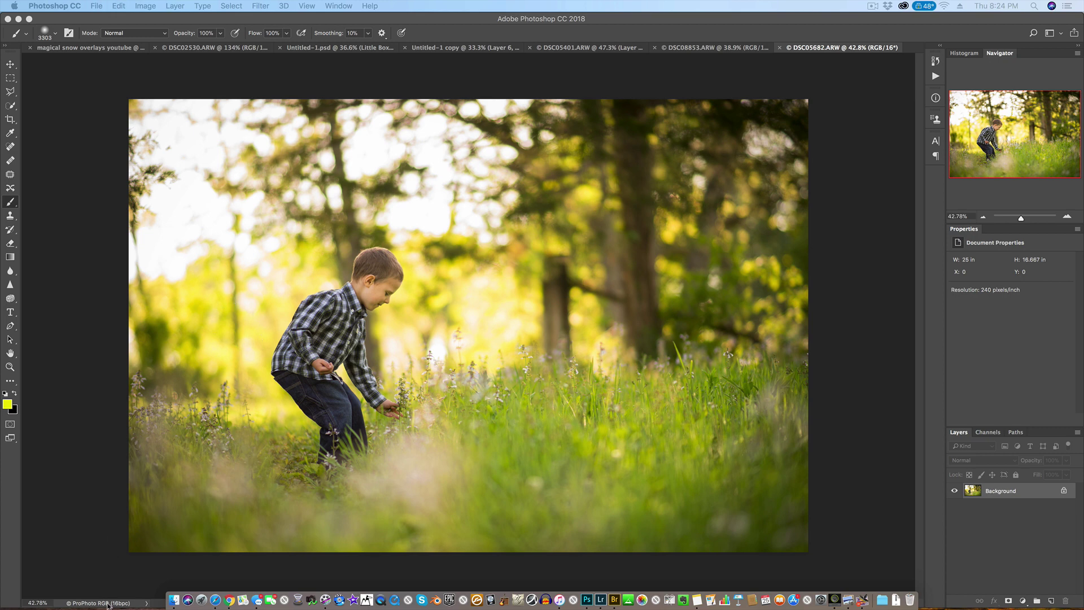
Convert the photo from ProPhoto RGB to the sRGB IEC61966-2.1 destination profile
click(136, 6)
mouse_move(118, 5)
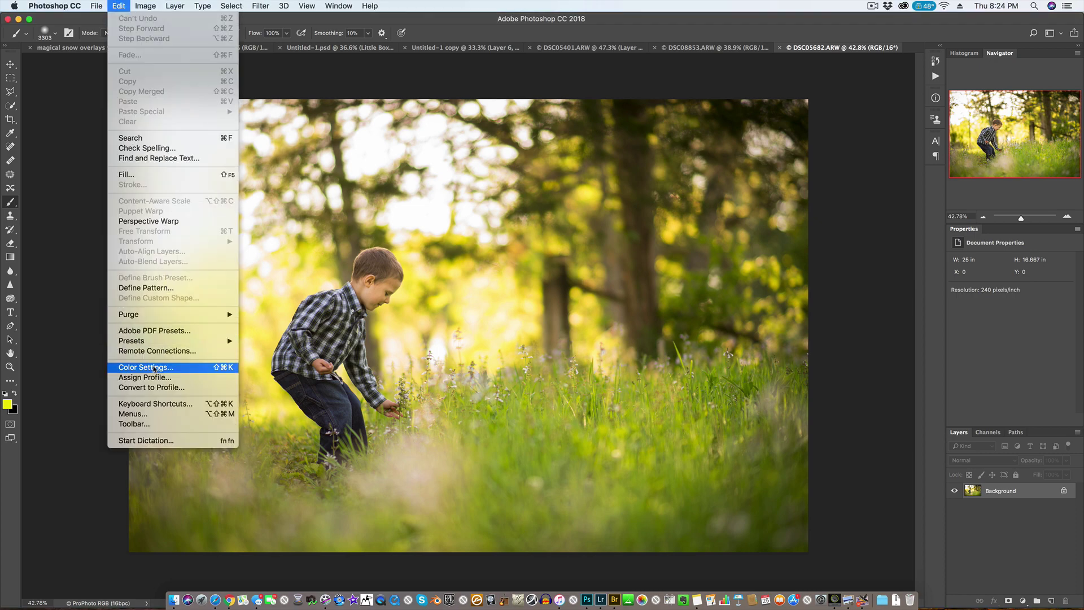
click(153, 388)
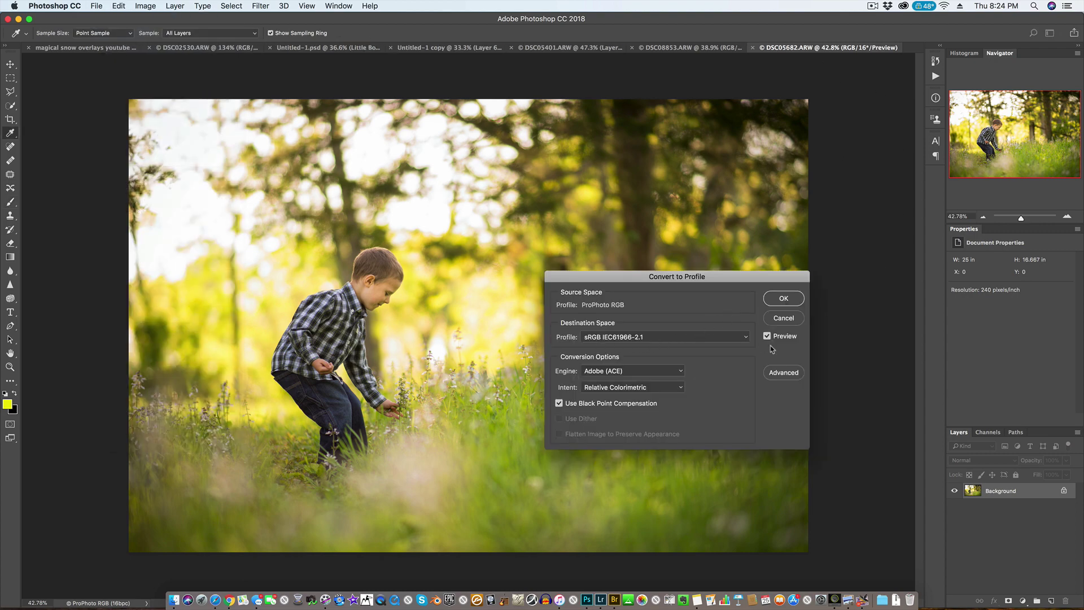
click(730, 339)
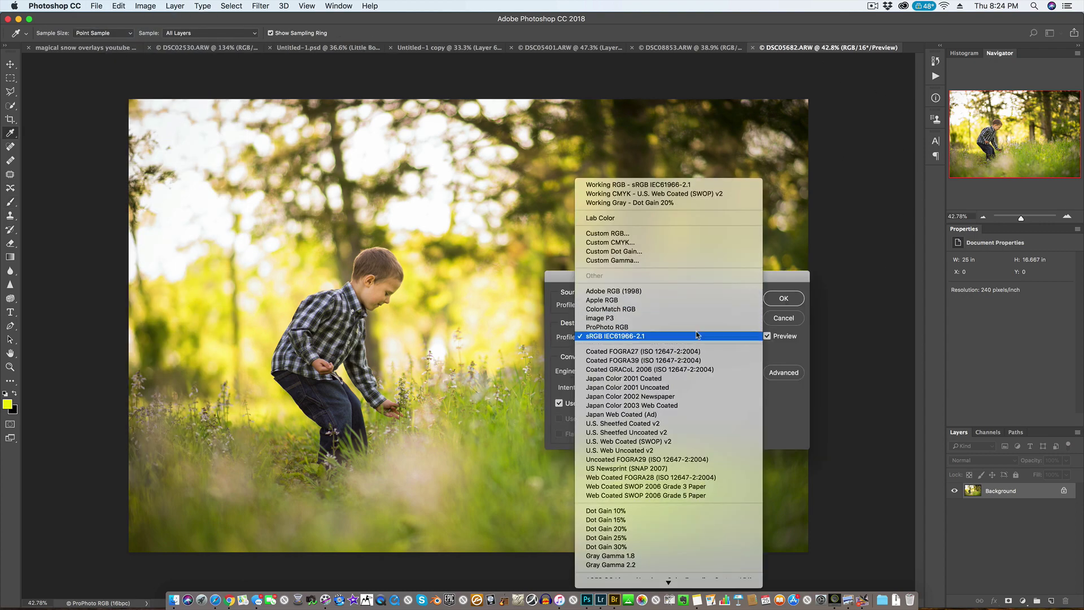
click(838, 298)
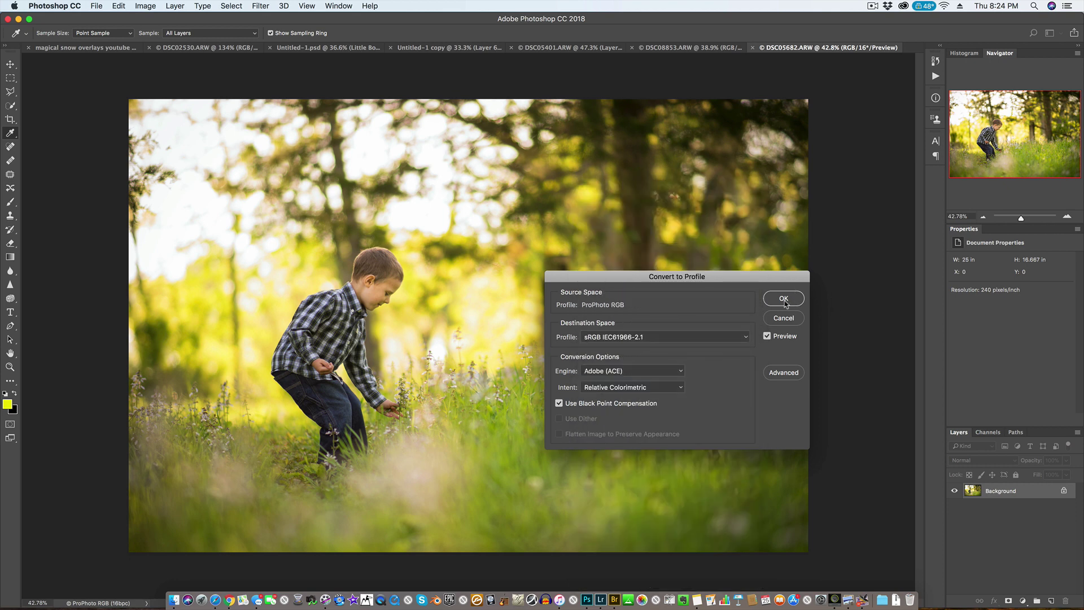
click(784, 299)
key(b)
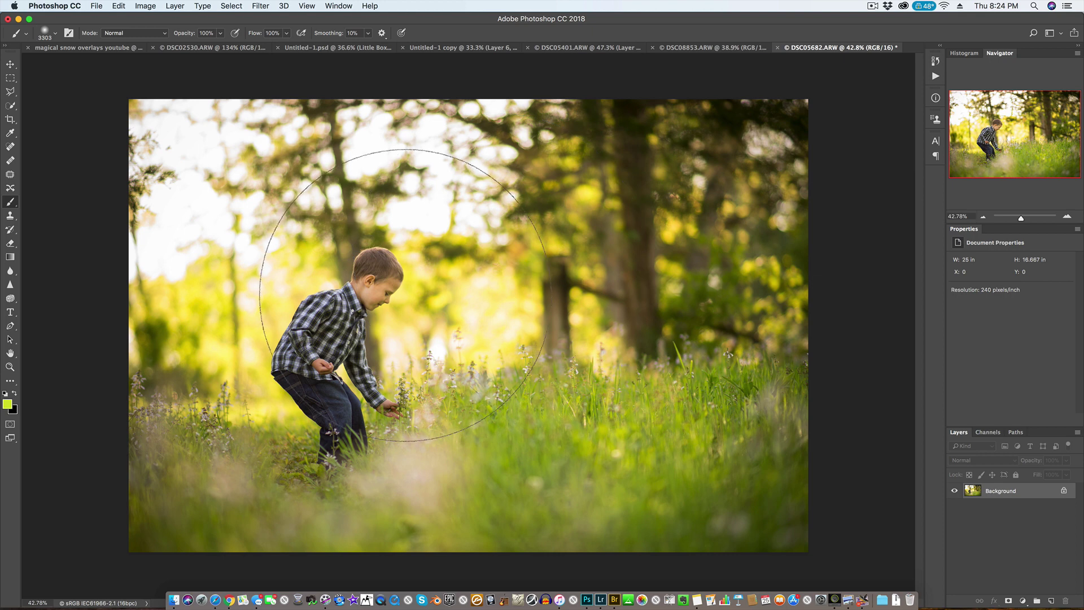
Enter a resolution of 300 pixels/inch and a width of 2048 px in Image Size
key(super+alt+i)
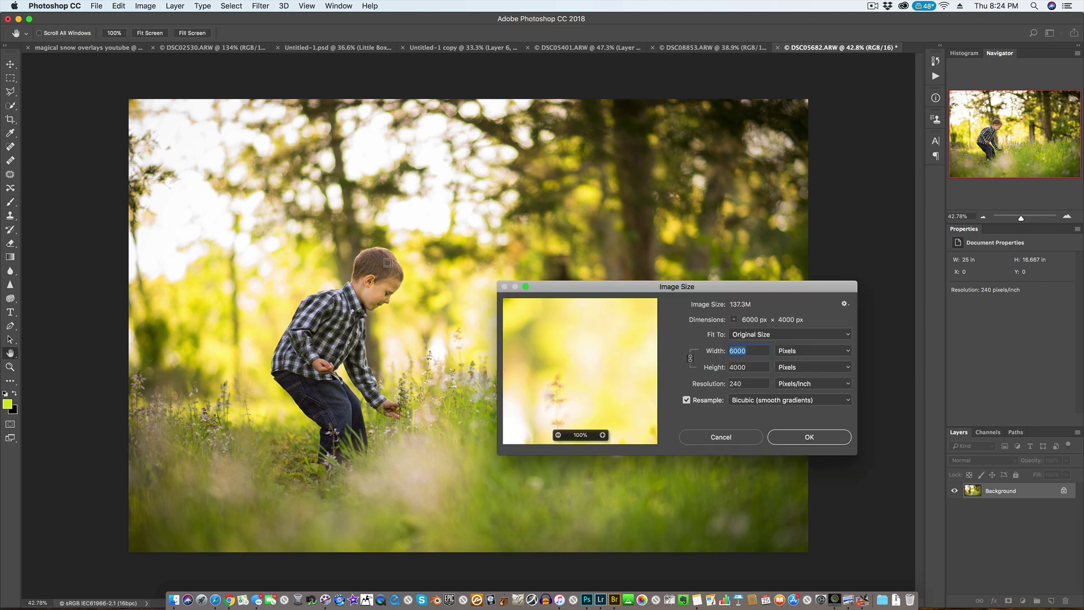
drag(706, 289, 604, 195)
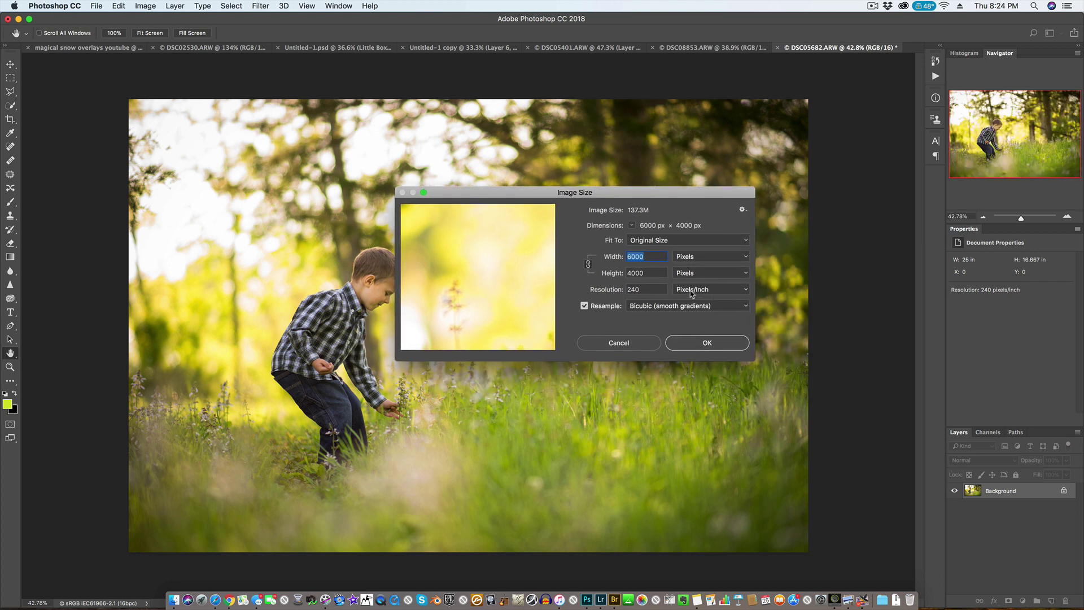
key(Tab)
key(Tab)
text(300)
key(Tab)
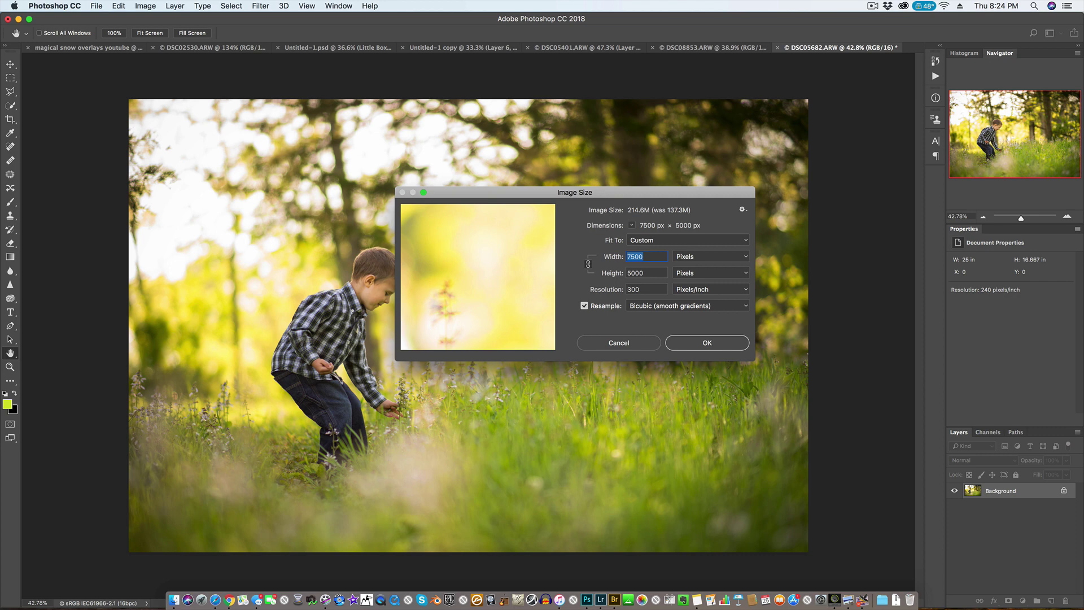
text(2048)
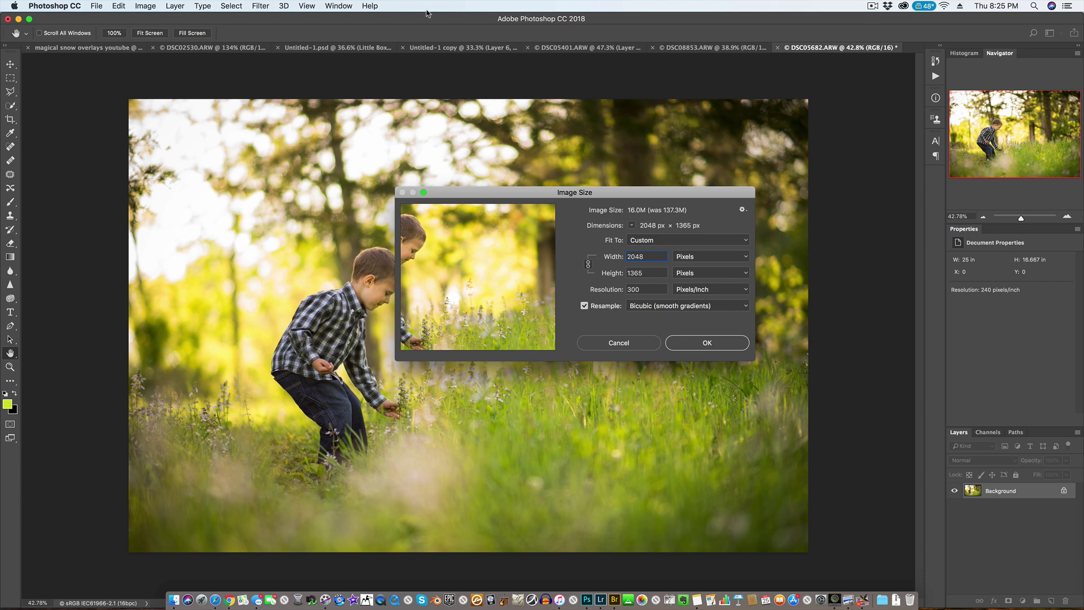
Check the 2048 px width value and apply the resize to 2048 × 1365 px
mouse_move(499, 338)
double_click(652, 254)
click(654, 254)
double_click(643, 255)
click(650, 257)
double_click(650, 257)
click(653, 261)
click(710, 348)
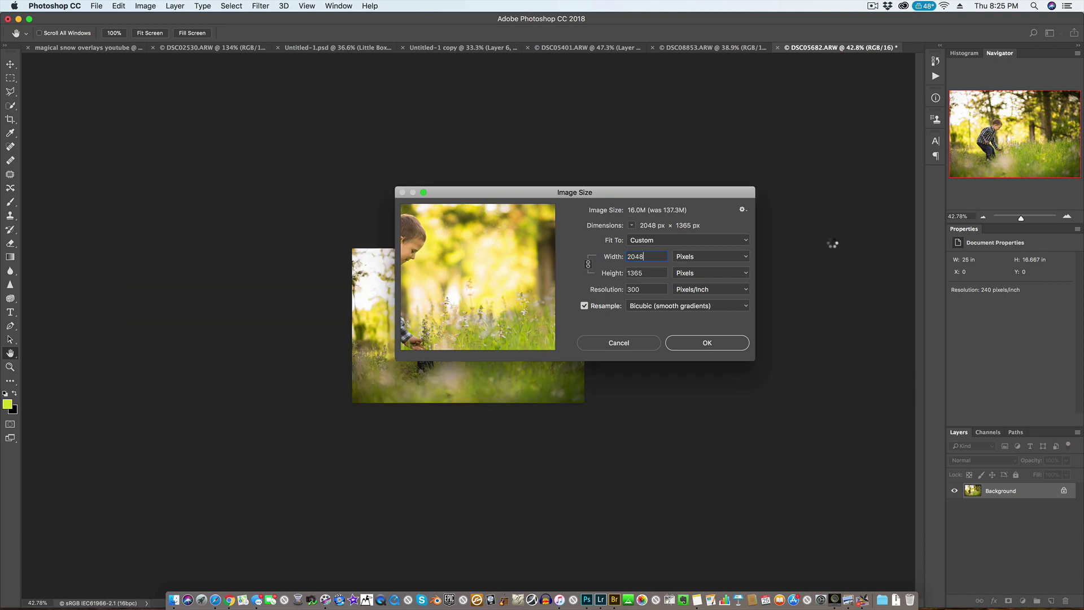
key(b)
scroll(539, 249, up, 5)
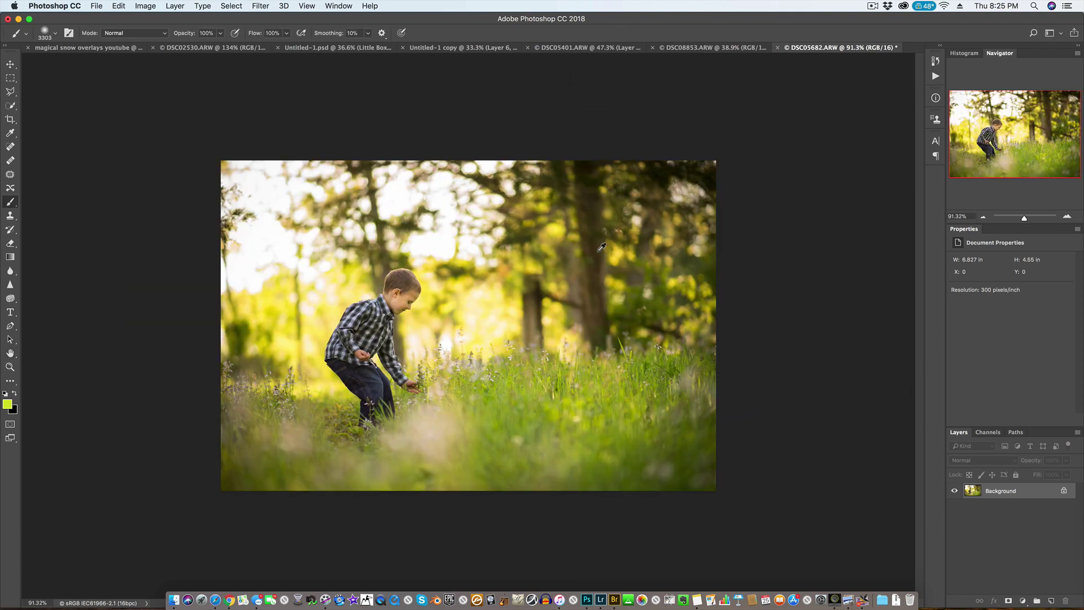
scroll(602, 247, up, 2)
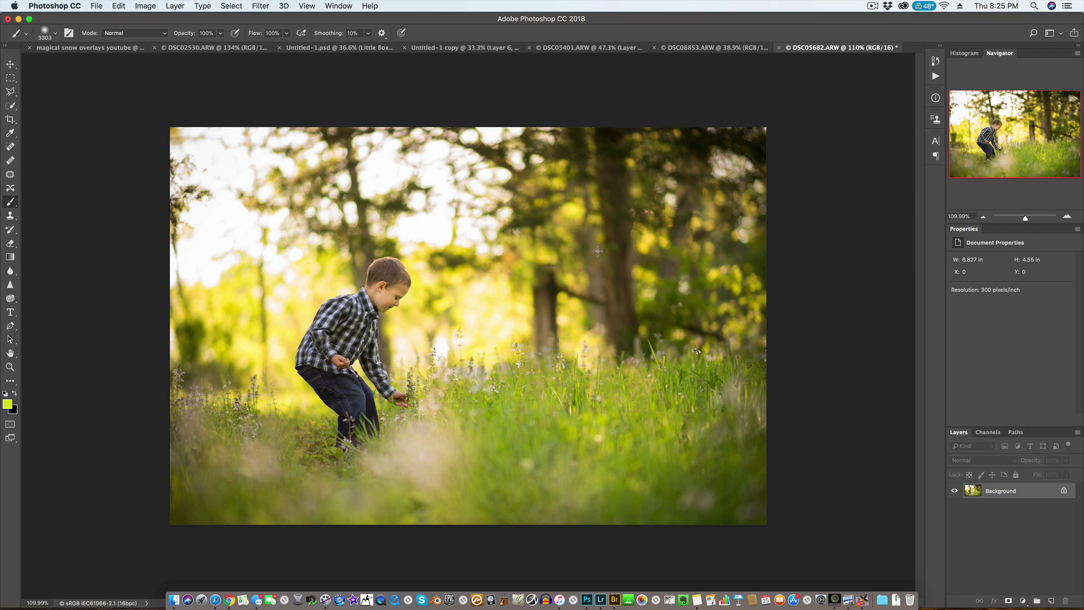
Save a JPEG copy named DSC056822.jpg without embedding the colour profile
key(super+shift+s)
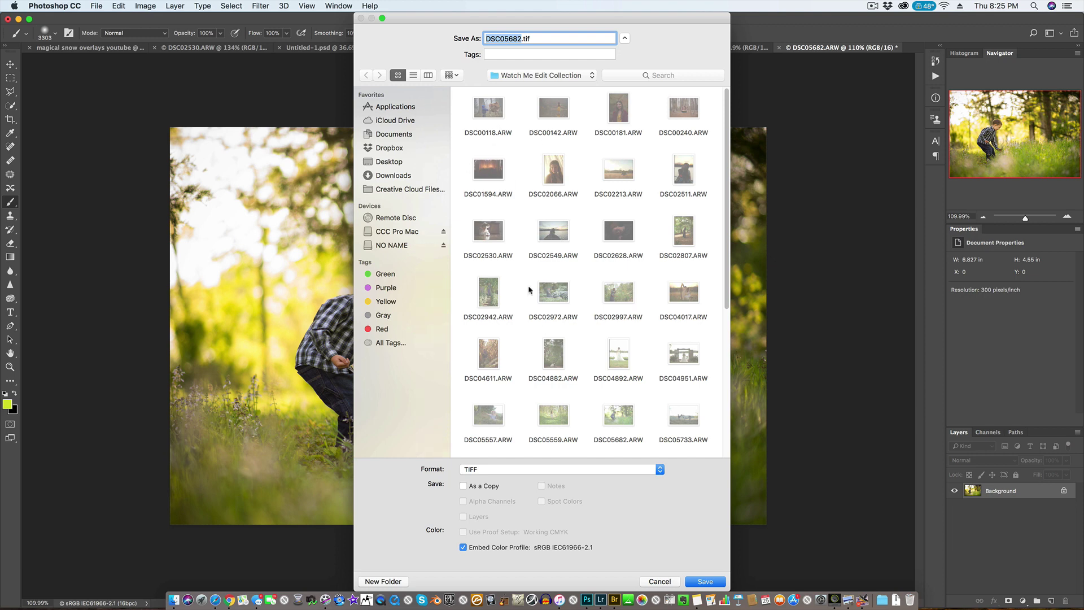
click(572, 472)
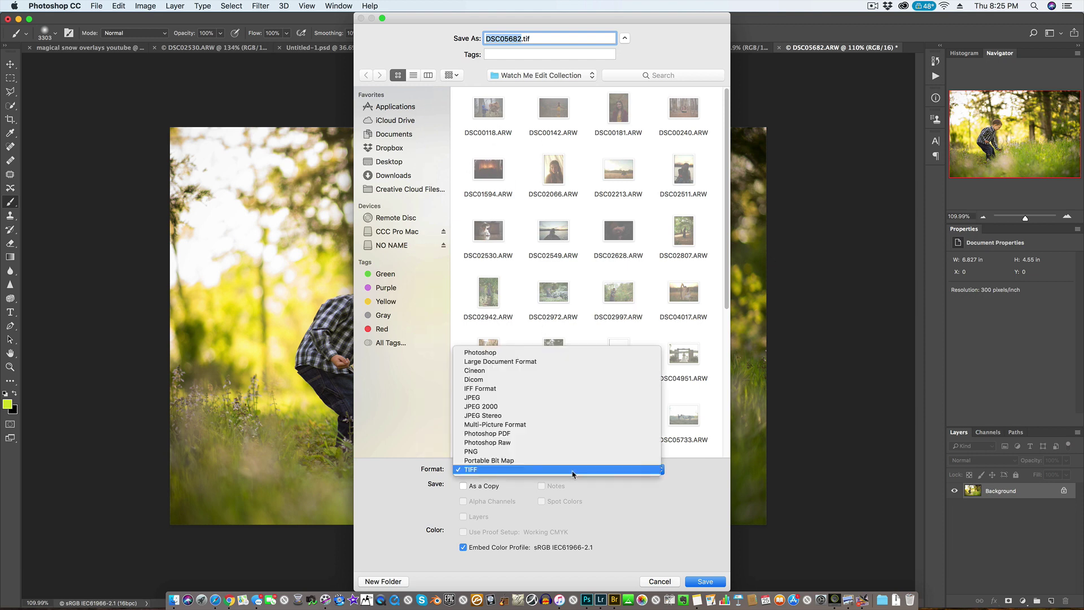
click(567, 397)
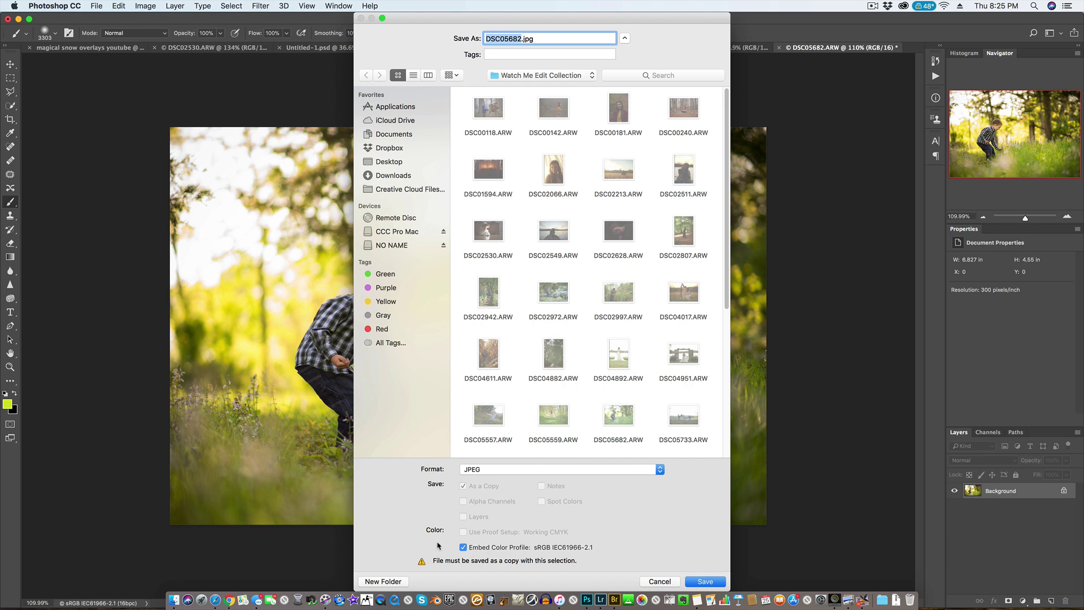
click(470, 548)
key(Right)
text(2)
click(716, 582)
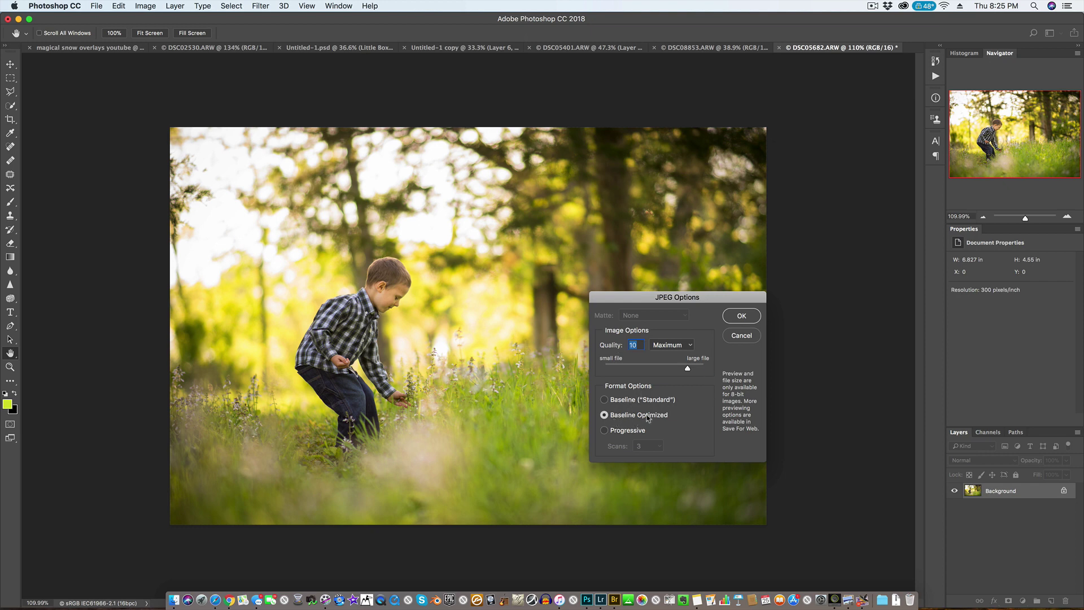
Close the JPEG Options dialog to finish saving DSC056822.jpg
click(755, 337)
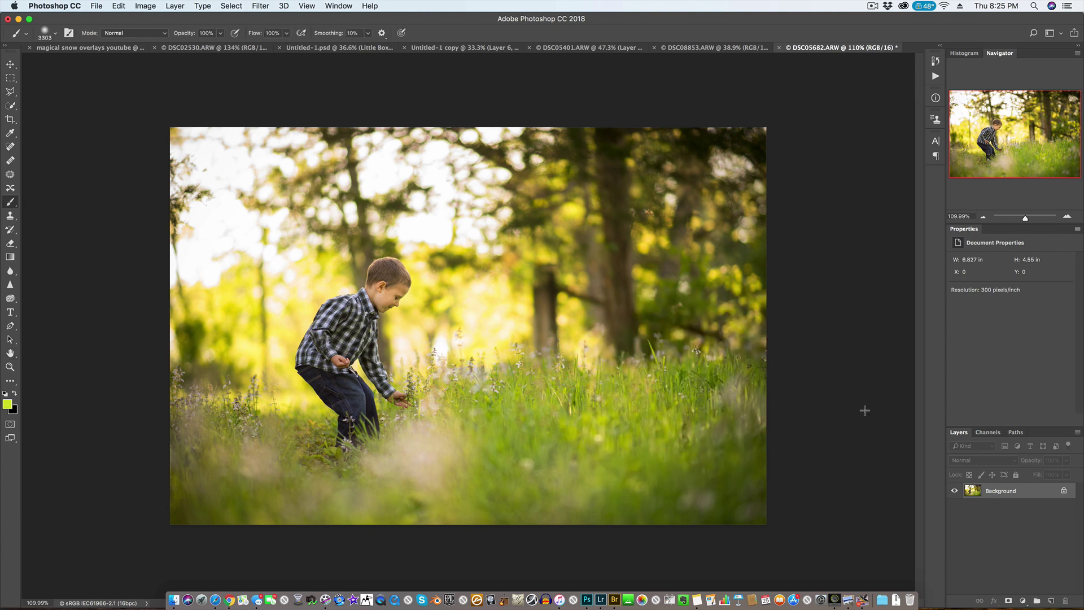